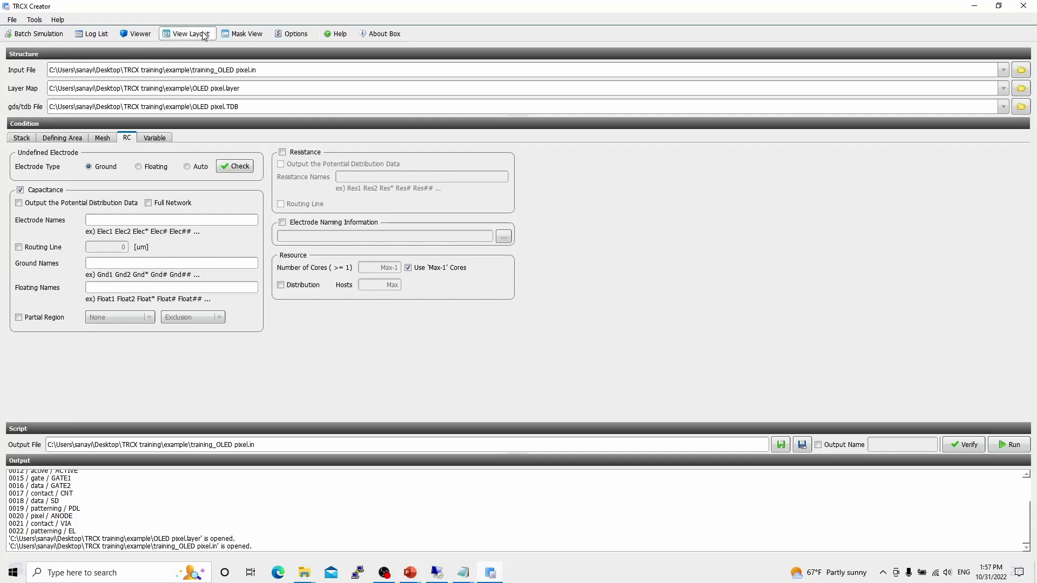
- Open the layout view and make all layers except SD[18] invisible to inspect its shapes
left_click(164, 34)
right_click(693, 238)
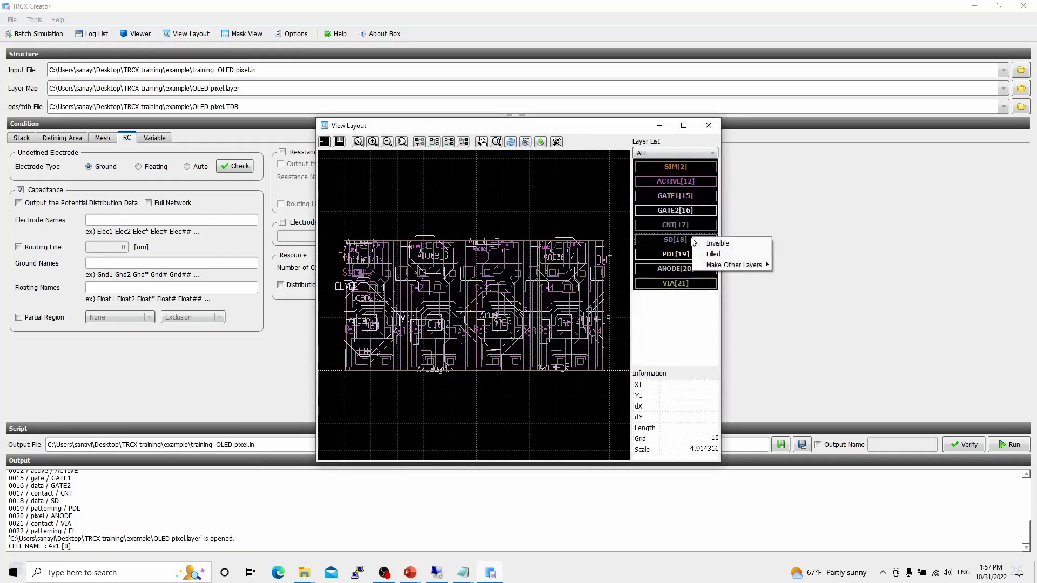
mouse_move(740, 264)
left_click(795, 276)
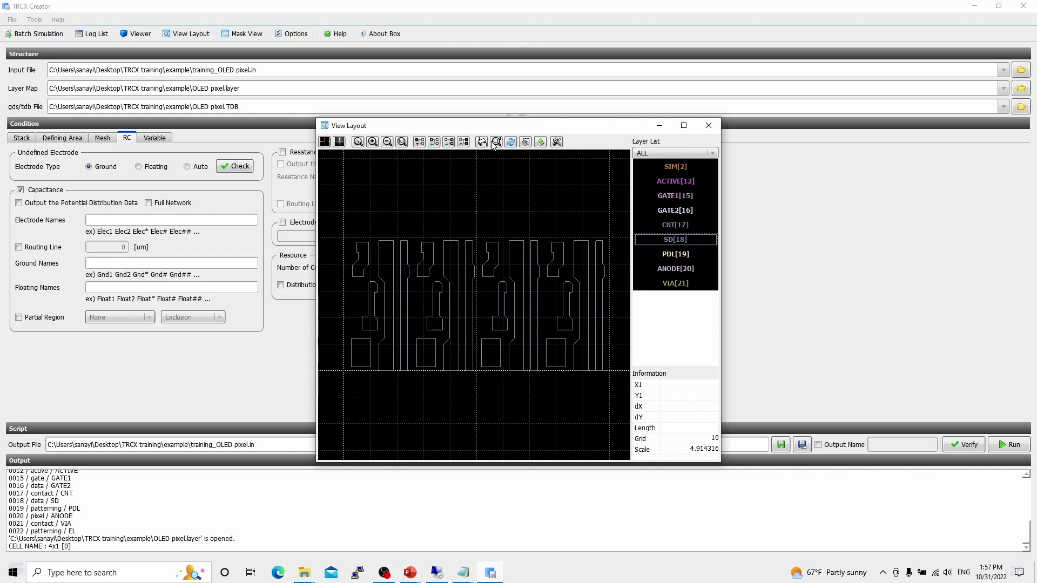
left_click_drag(482, 129, 663, 126)
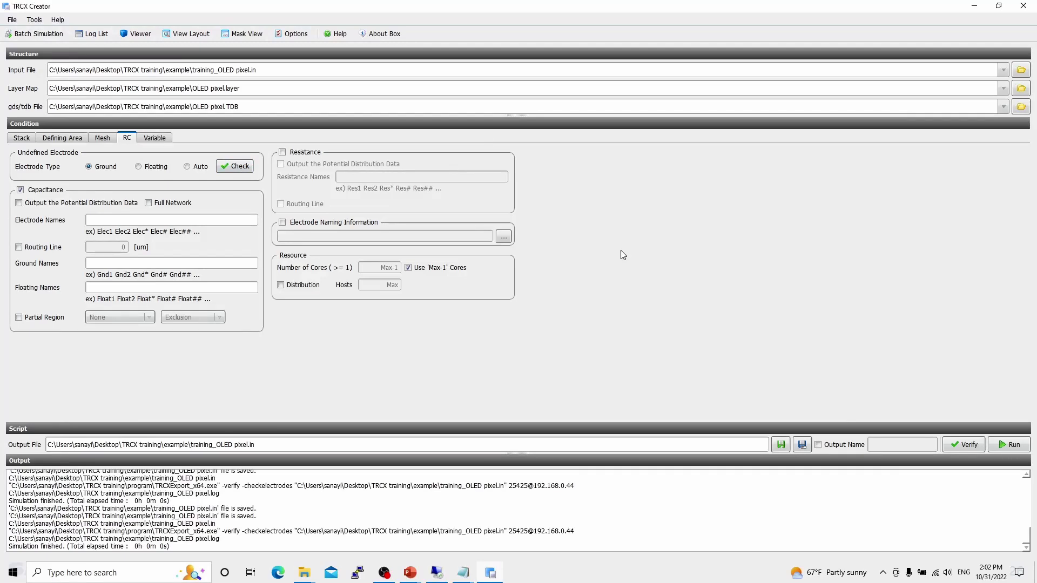
- Save the script as training_OLED pixel.in in the example folder, replacing the existing file
left_click(803, 448)
left_click(214, 148)
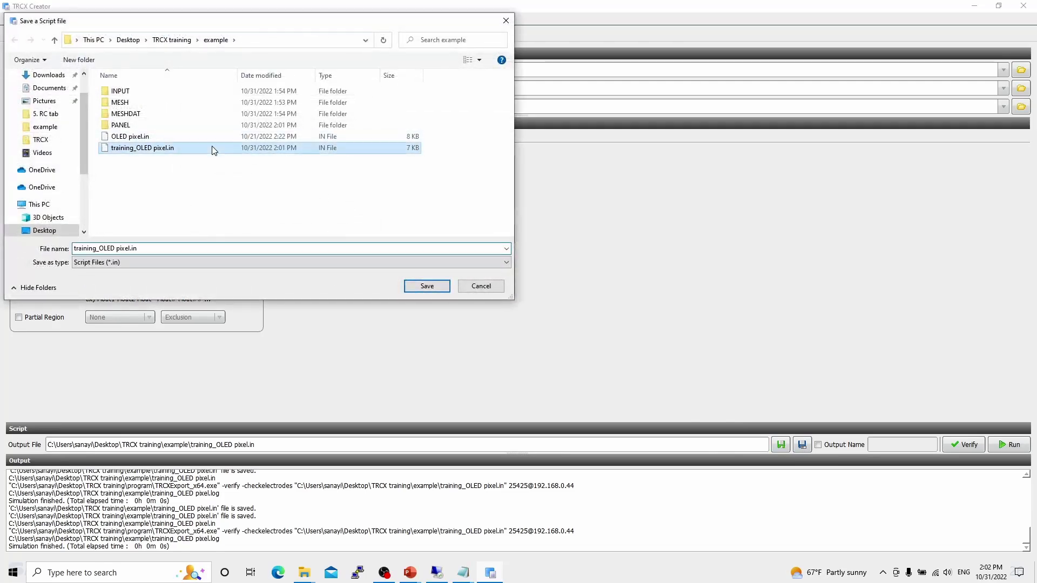
left_click(442, 286)
left_click(555, 292)
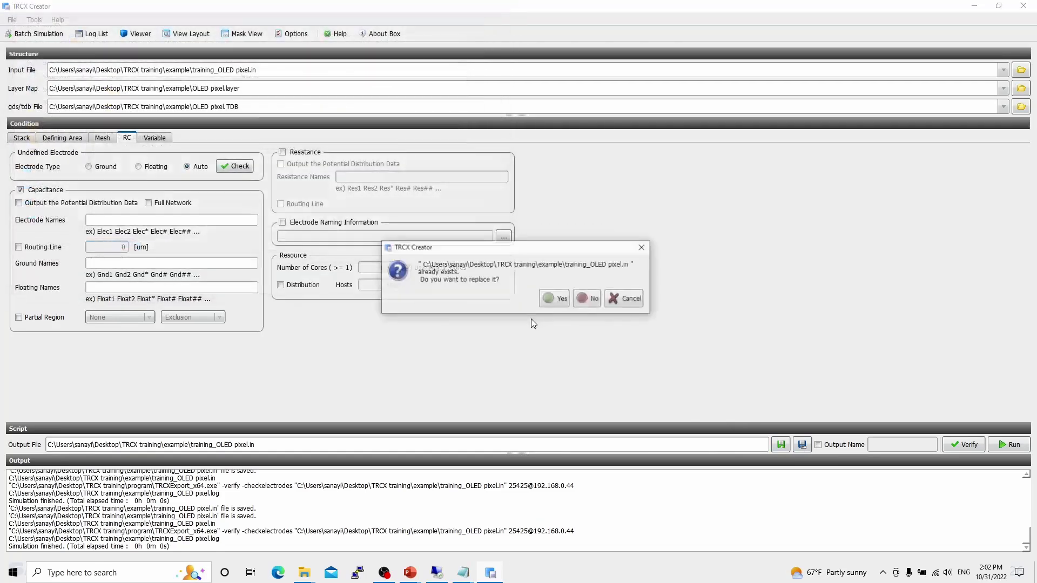
left_click(574, 303)
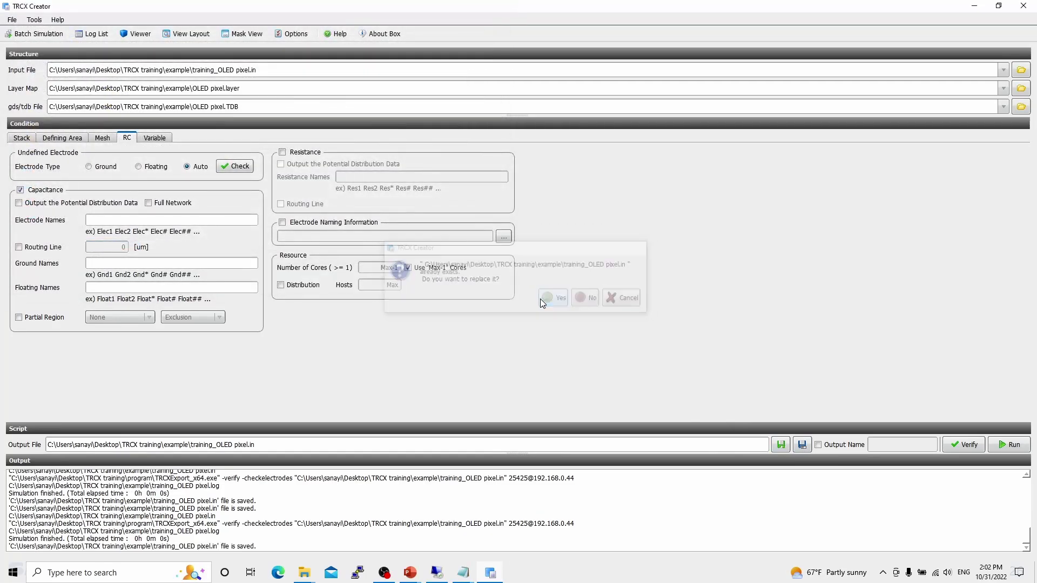
- Run the undefined electrode check, overwriting the existing script file, and look through the list of extracted electrodes
left_click(239, 168)
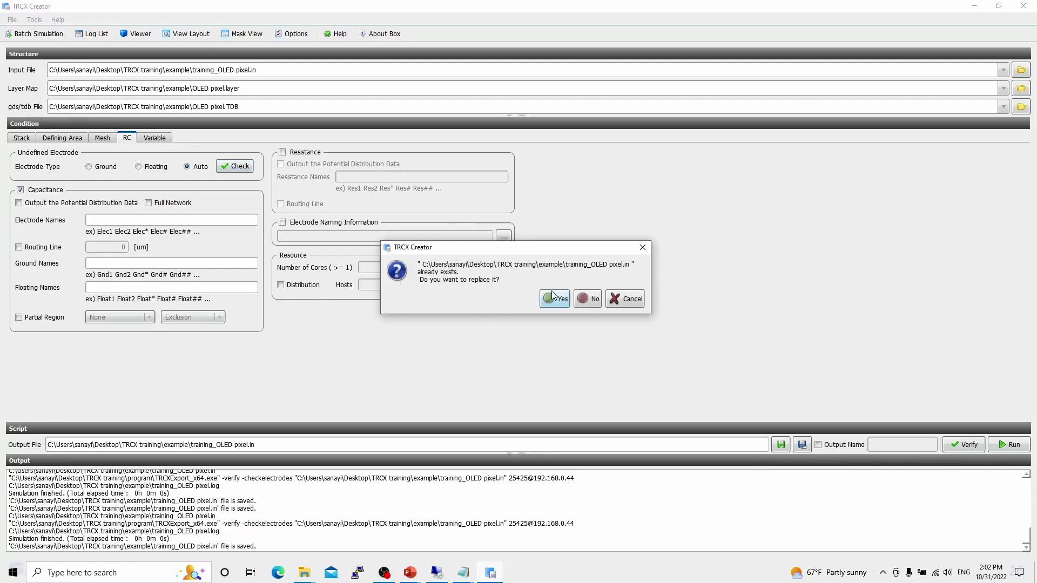
left_click(553, 295)
left_click(686, 140)
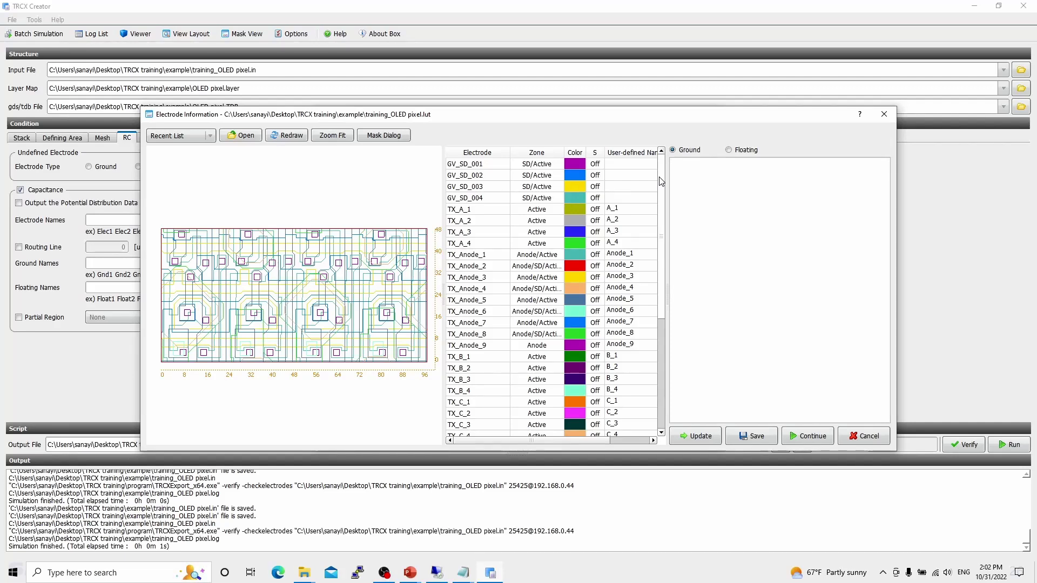
scroll(661, 181, "down", 5)
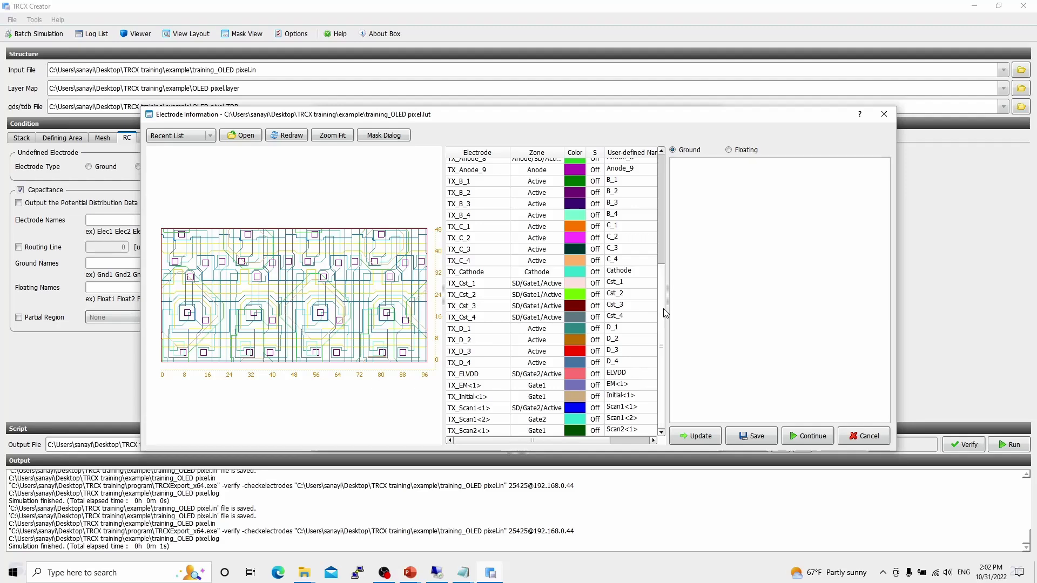
left_click_drag(663, 310, 657, 174)
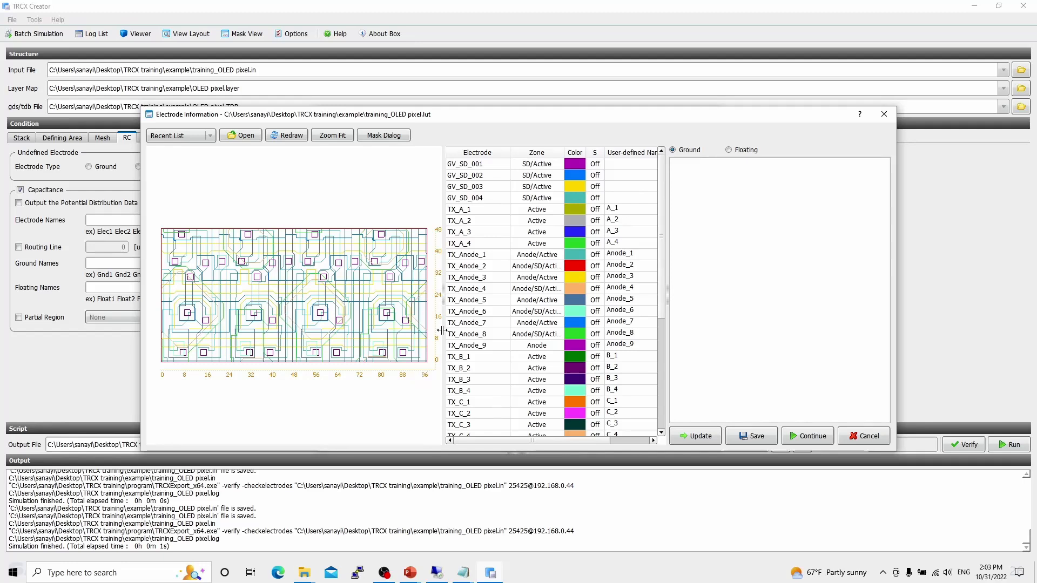
- Turn on layout highlighting for the electrodes GV_SD_001, GV_SD_002, GV_SD_003 and GV_SD_004
left_click(595, 164)
left_click(595, 176)
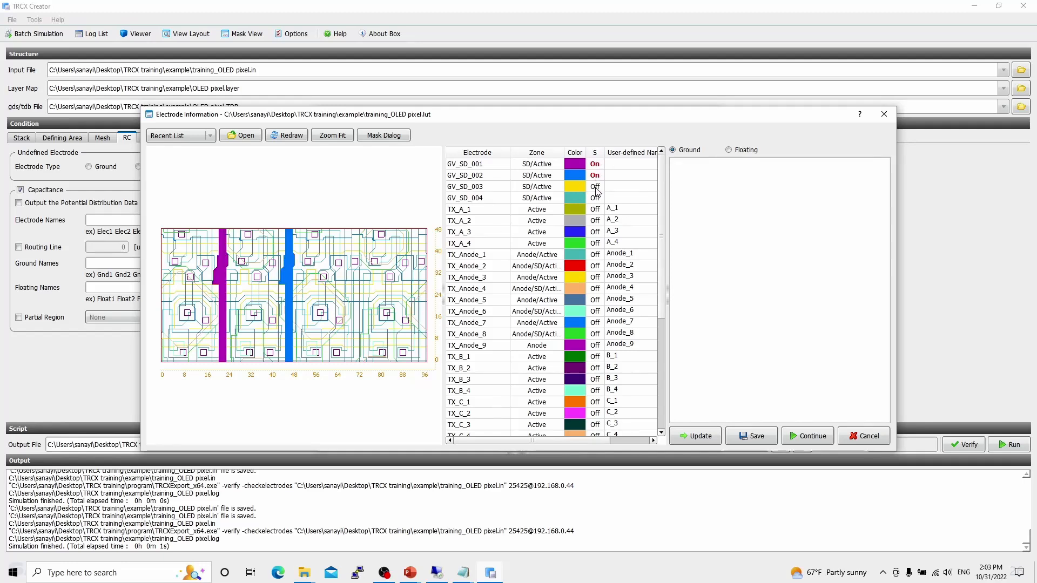
left_click(595, 187)
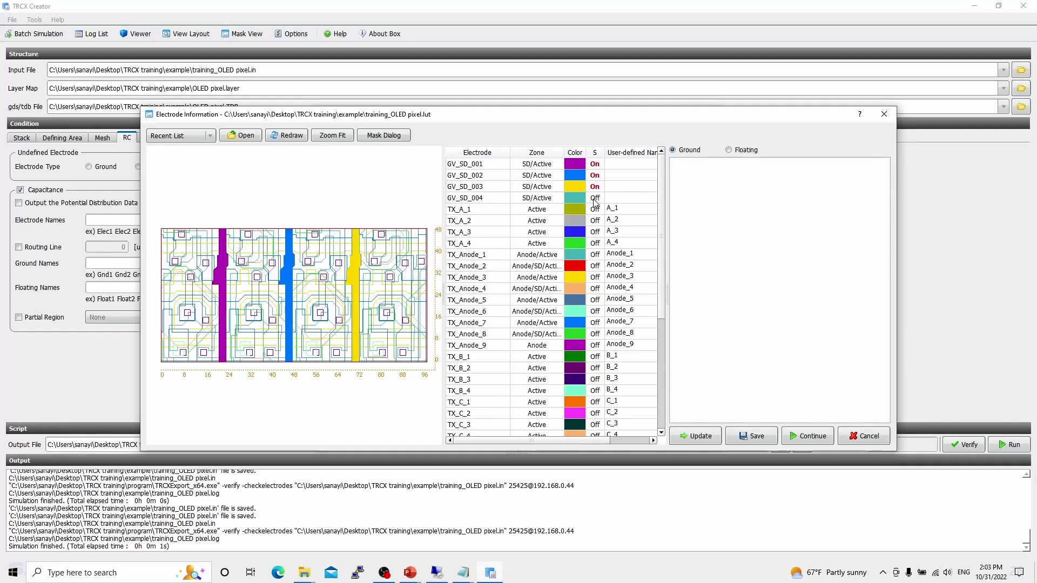
left_click(594, 198)
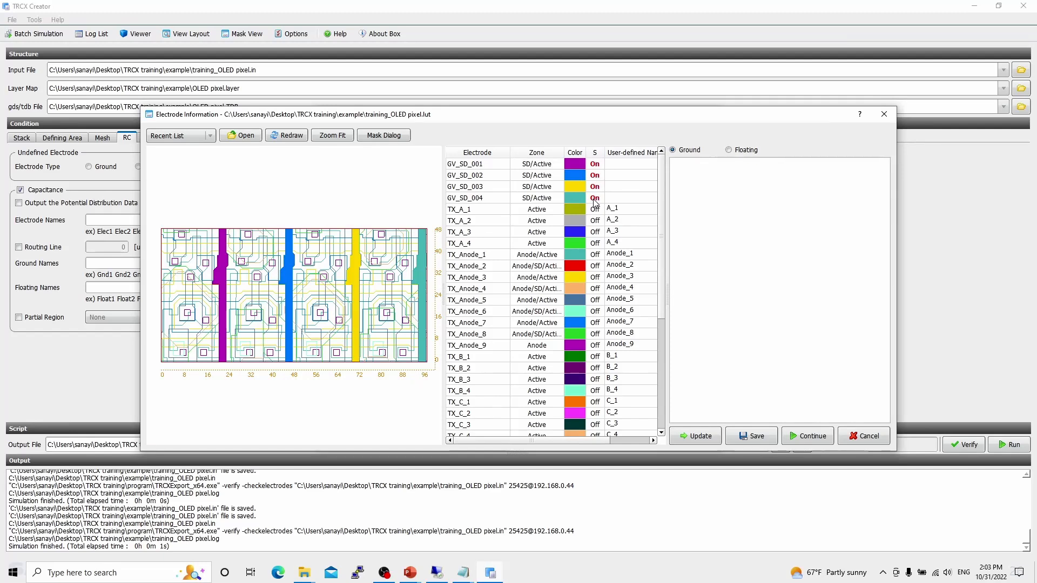
- Set the user-defined names of GV_SD_001 and GV_SD_002 to Data_1 and Data_2
double_click(628, 165)
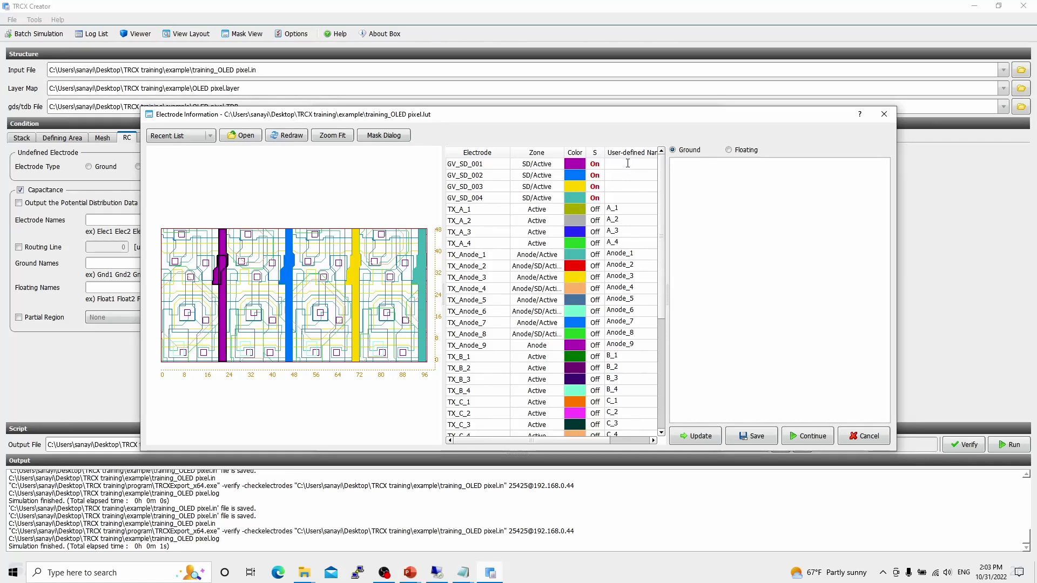
type("Data_1")
key("Return")
left_click(622, 175)
type("Data_1")
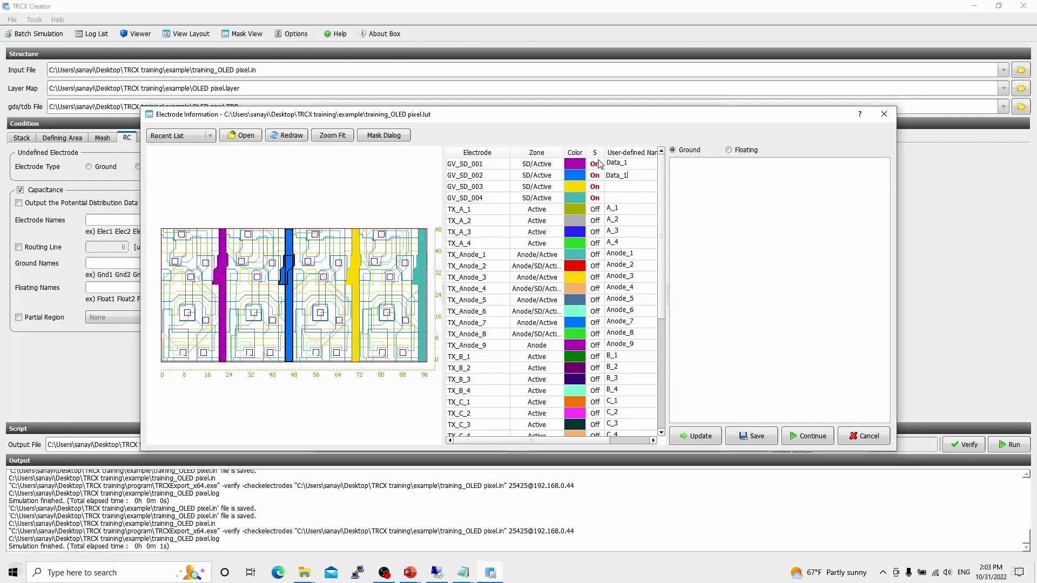
type("2")
- Set the user-defined names of GV_SD_003 and GV_SD_004 to Data_3 and Data_4
double_click(630, 185)
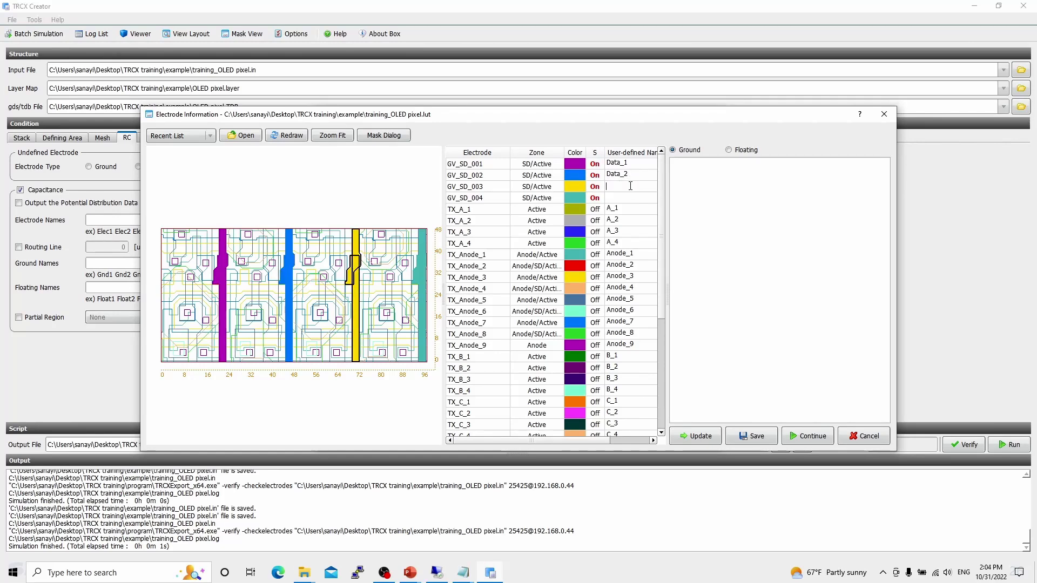
type("Data_1")
key("BackSpace")
type("3")
double_click(632, 195)
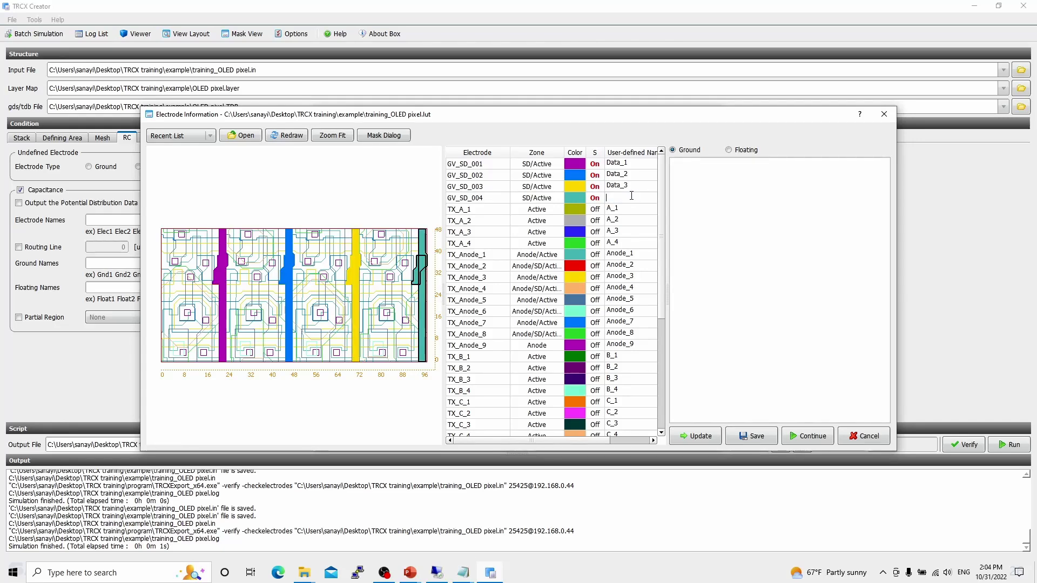
type("Data_1")
key("BackSpace")
type("4")
- Update the electrode naming definitions with the new names and save them over training_OLED pixel.lut
left_click(708, 440)
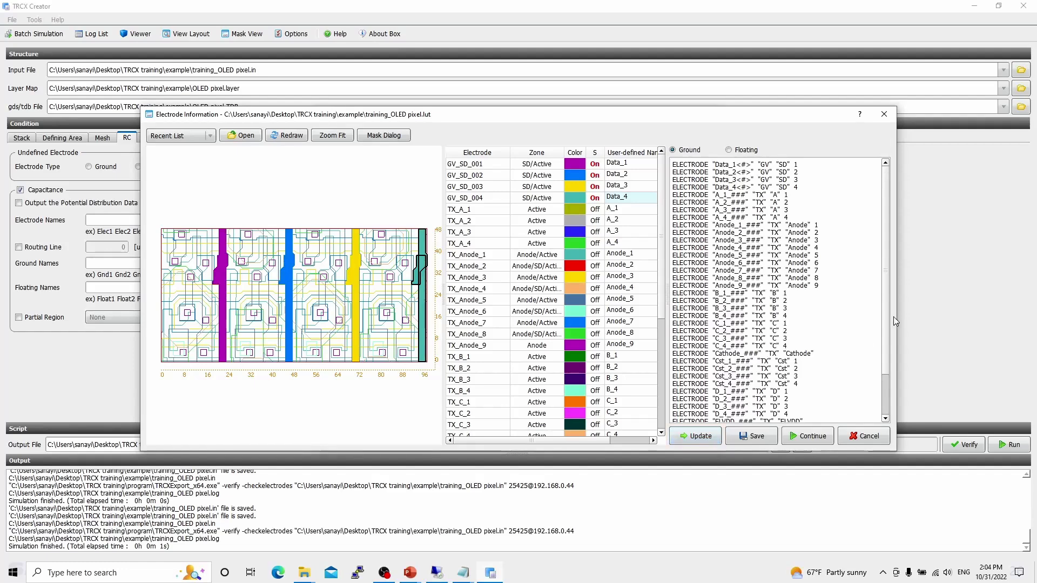
left_click_drag(886, 336, 887, 392)
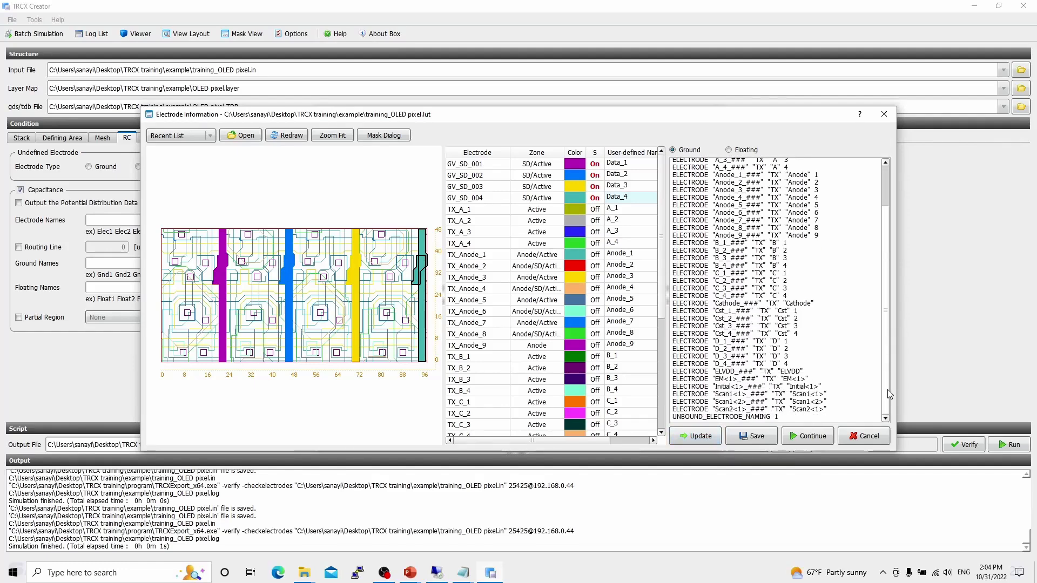
left_click(764, 438)
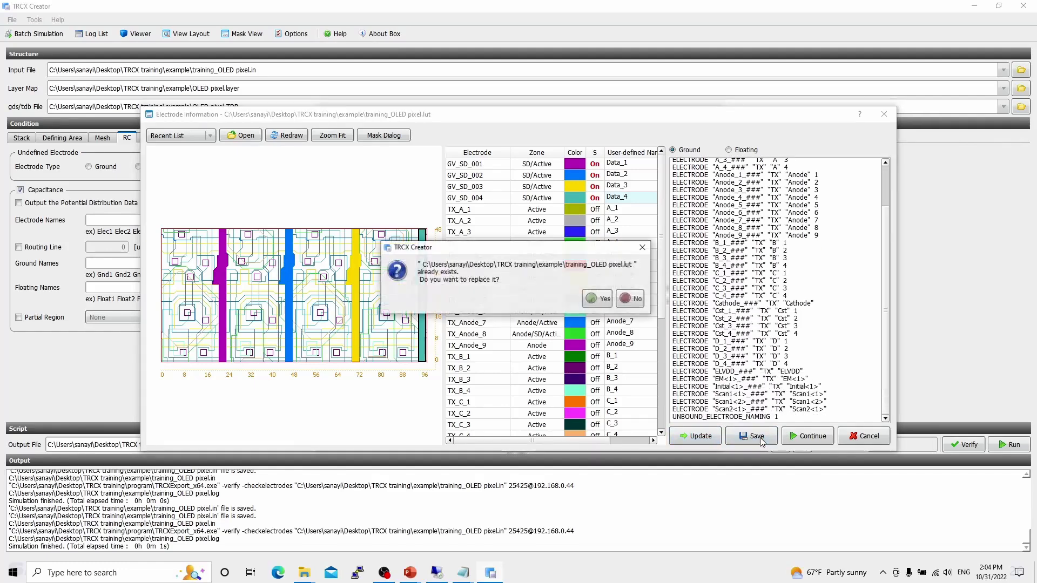
left_click(600, 299)
- Move the Electrode Information and Log windows aside to view the Electrode Naming Information file path
left_click_drag(550, 119, 493, 270)
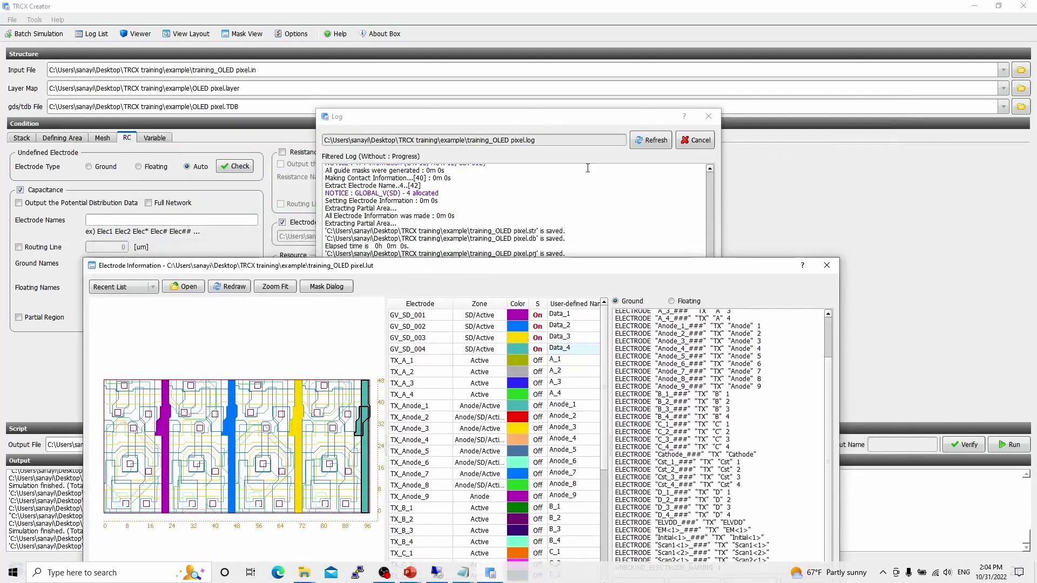
left_click_drag(648, 120, 736, 279)
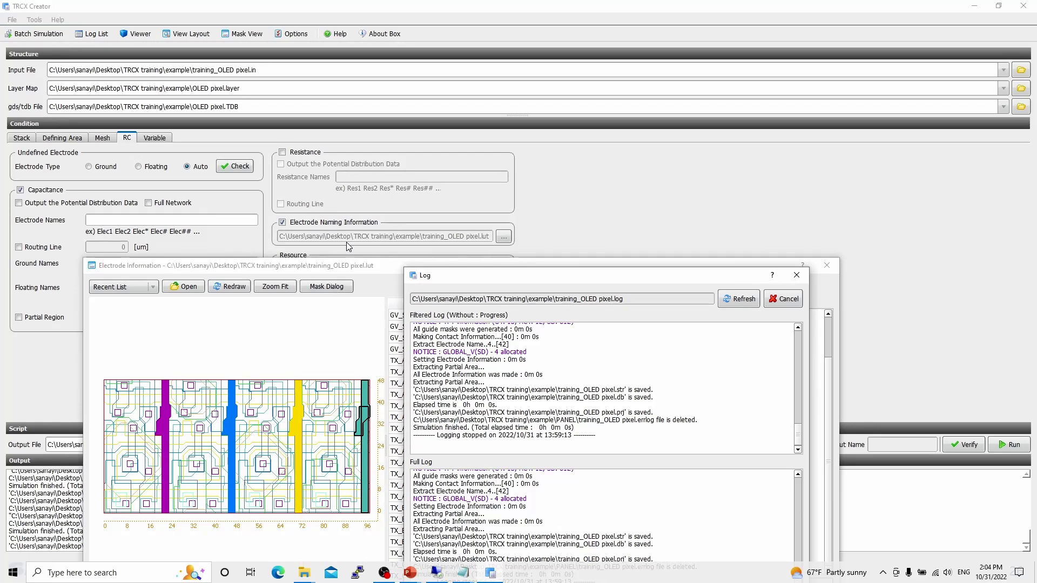
left_click_drag(351, 266, 345, 138)
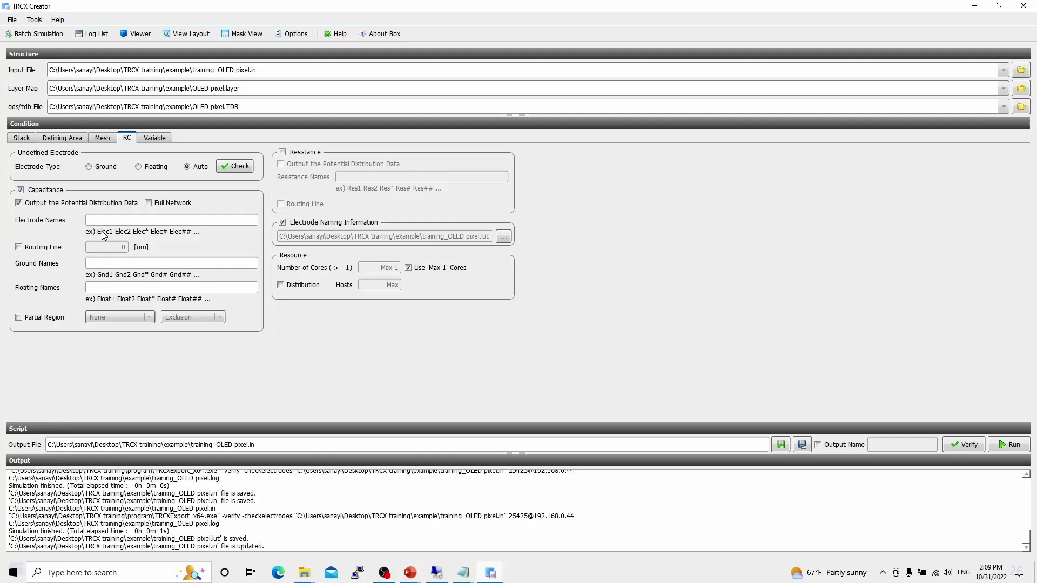
- Try the Distribution option in the Resource settings and switch it back off
left_click(296, 291)
left_click(300, 286)
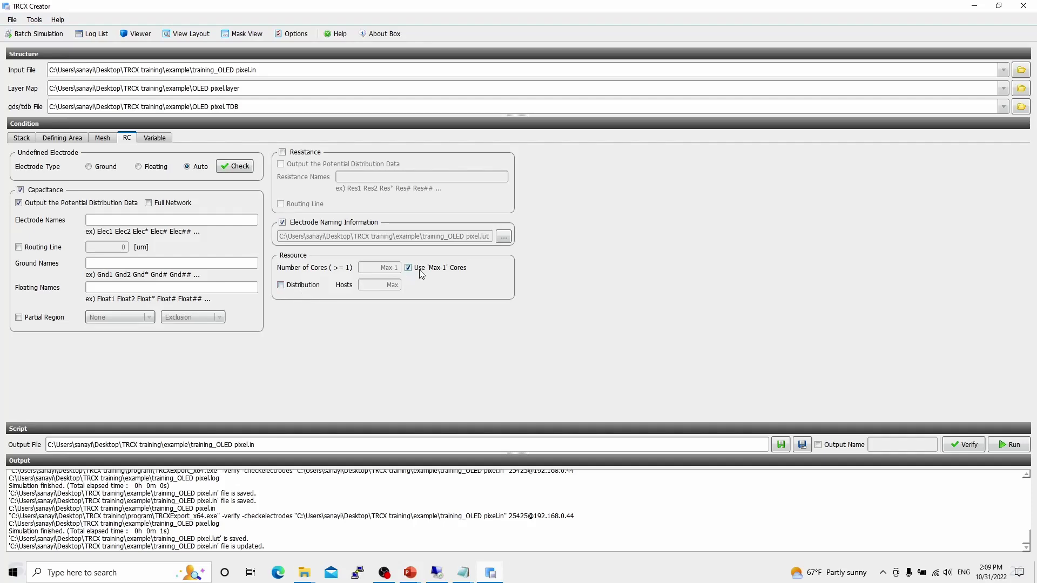